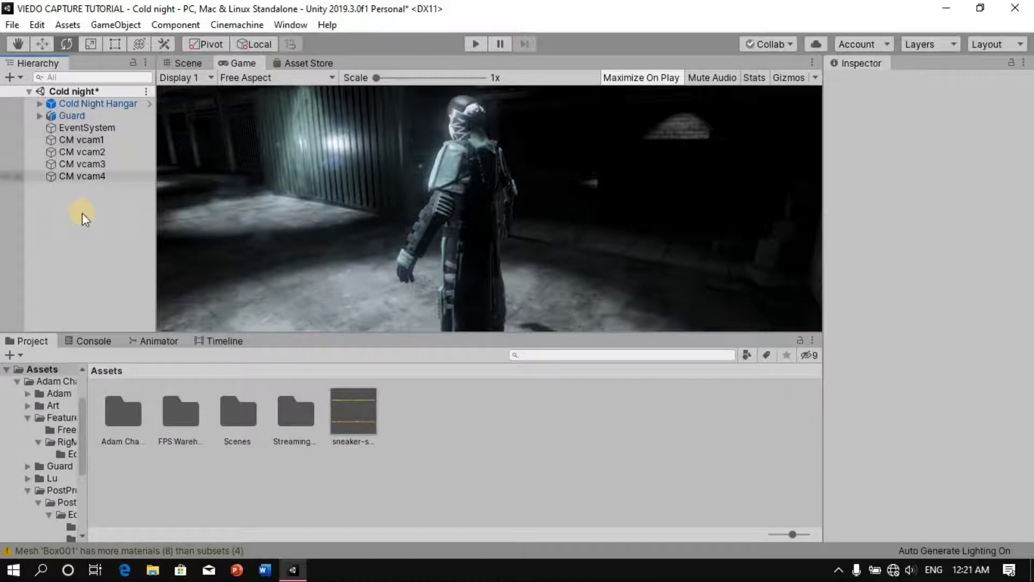
Step: Open the Timeline window from the Window menu's Sequencing section
click(289, 26)
mouse_move(379, 254)
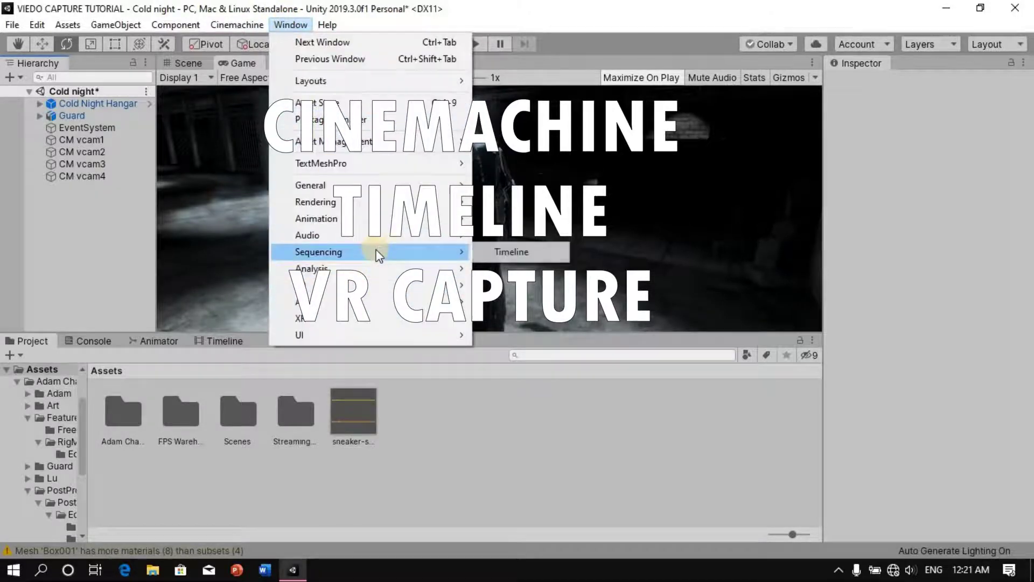
click(500, 251)
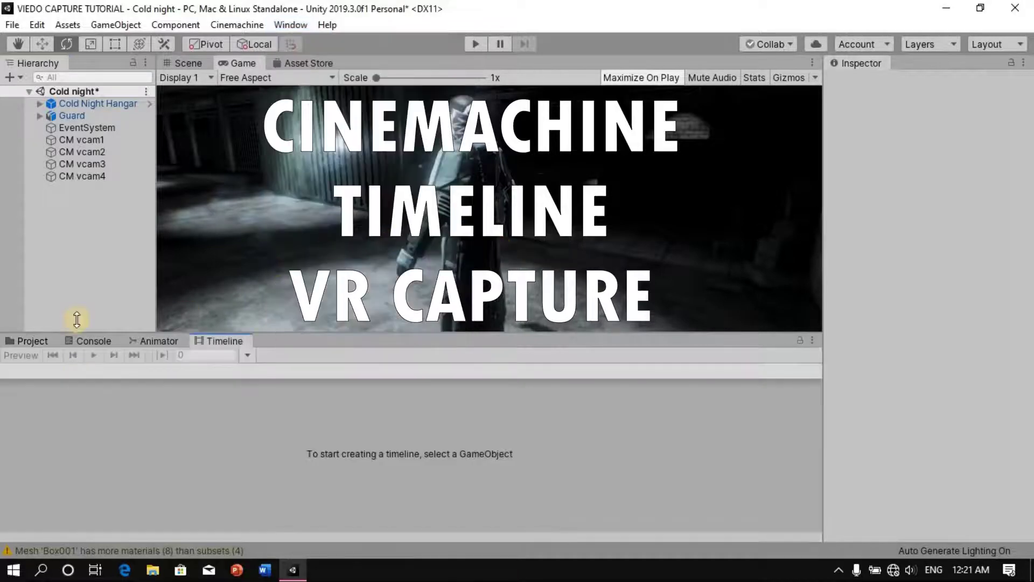
Step: Create an empty GameObject in the Hierarchy and name it TIMELINE
right_click(89, 247)
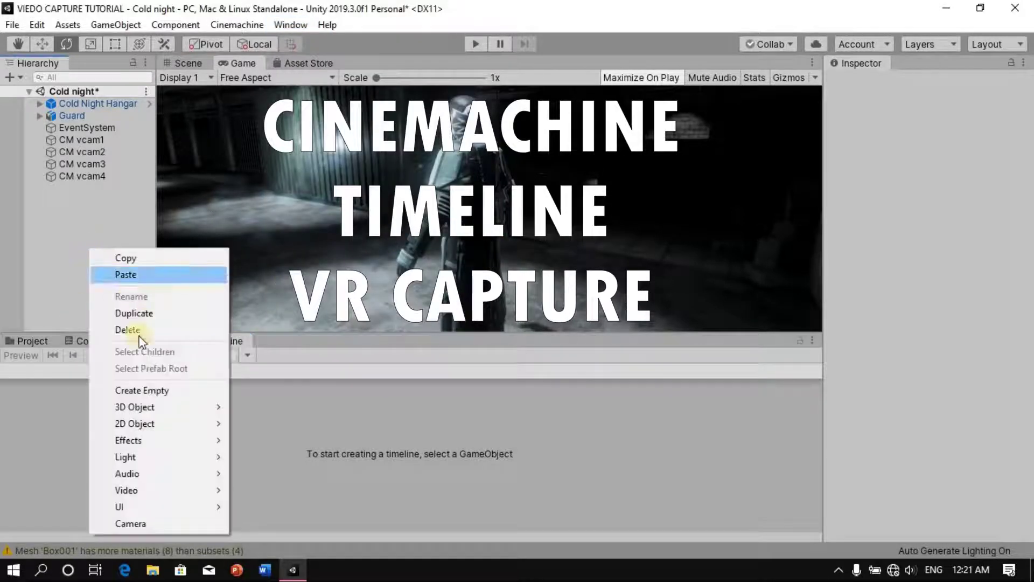
click(135, 390)
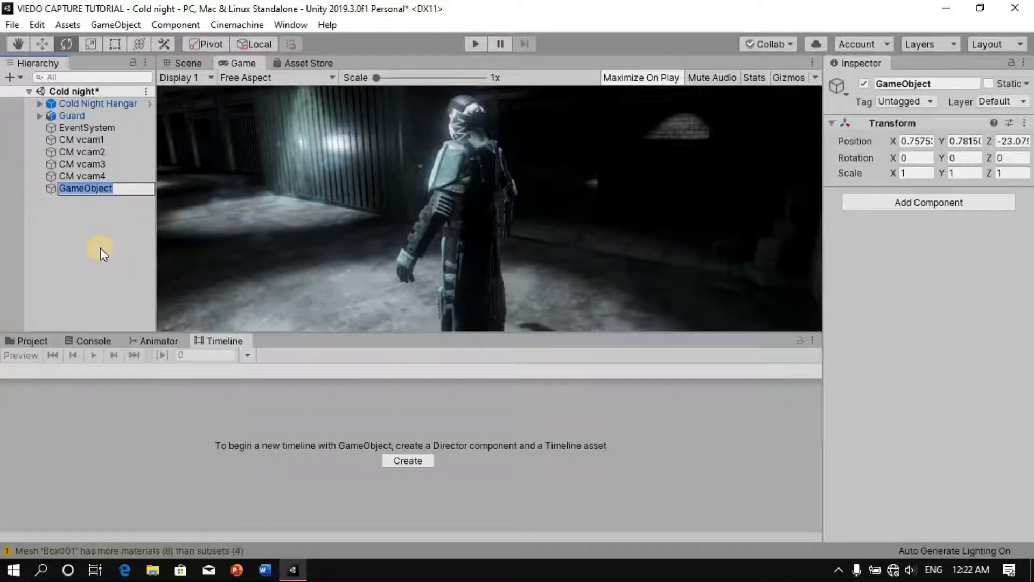
key(BackSpace)
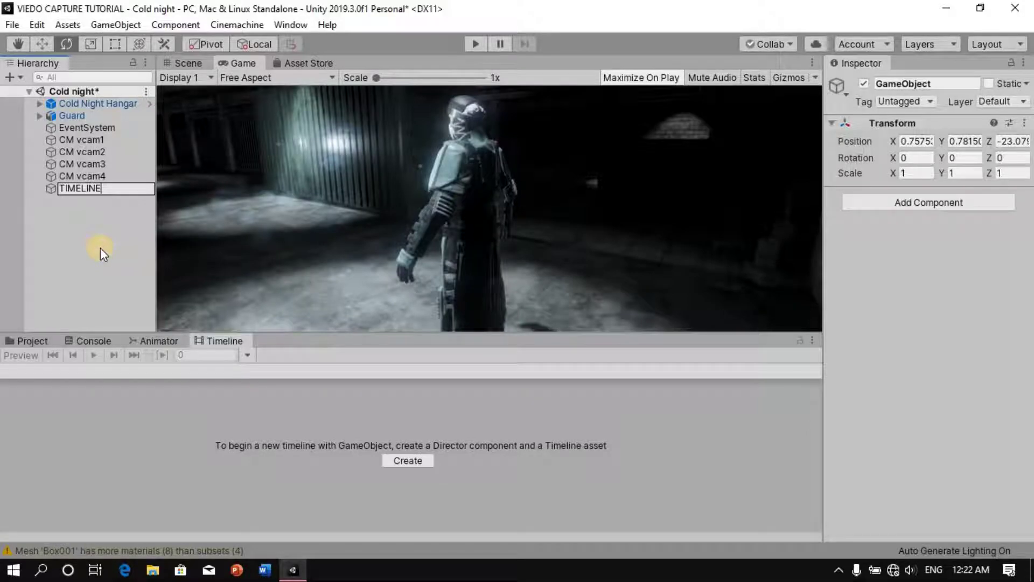
key(Return)
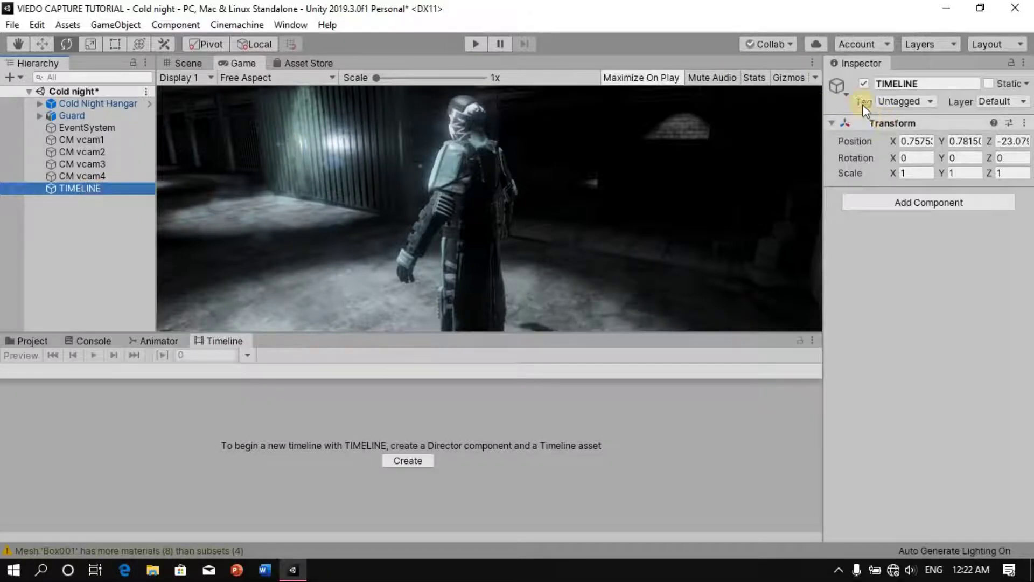
Step: Reset TIMELINE's transform to 0,0,0 and set CM vcam1's Priority to 22
right_click(868, 123)
click(895, 133)
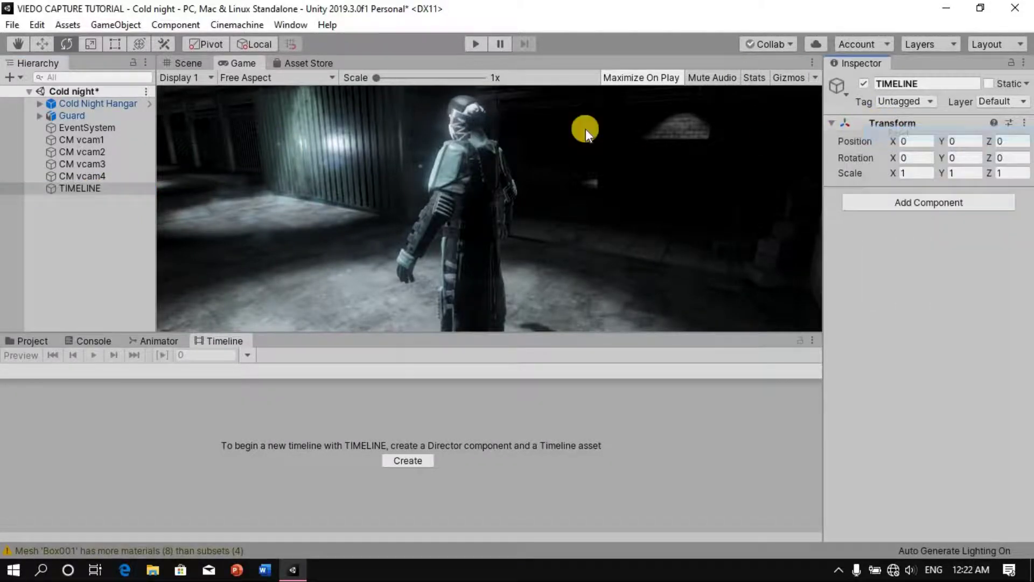
click(108, 141)
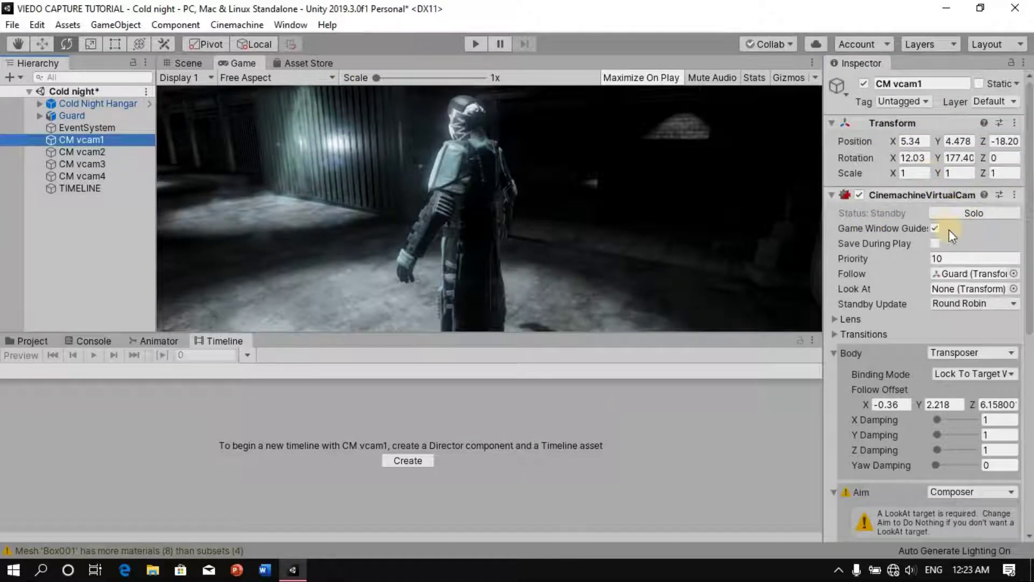
click(969, 260)
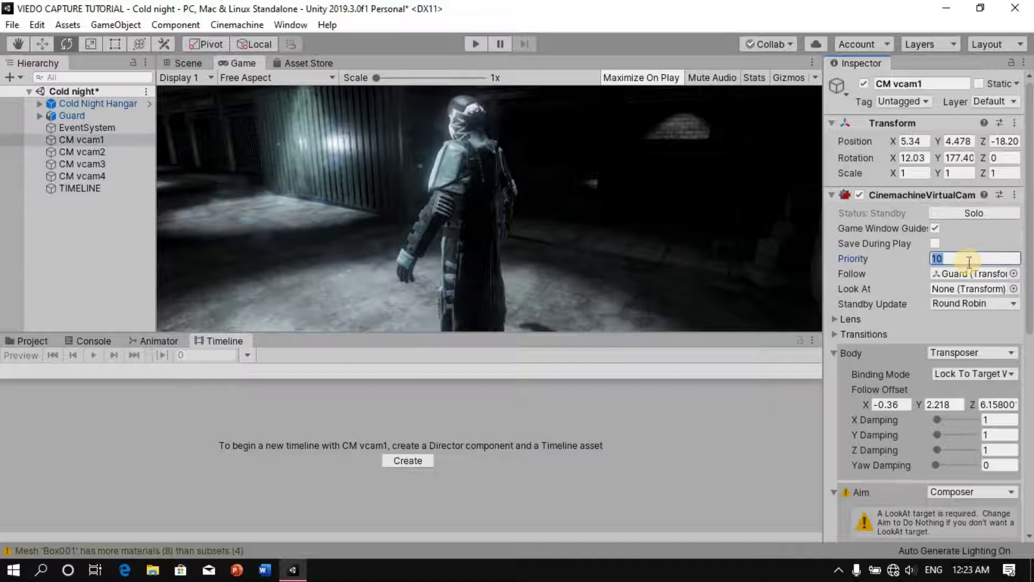
text(22)
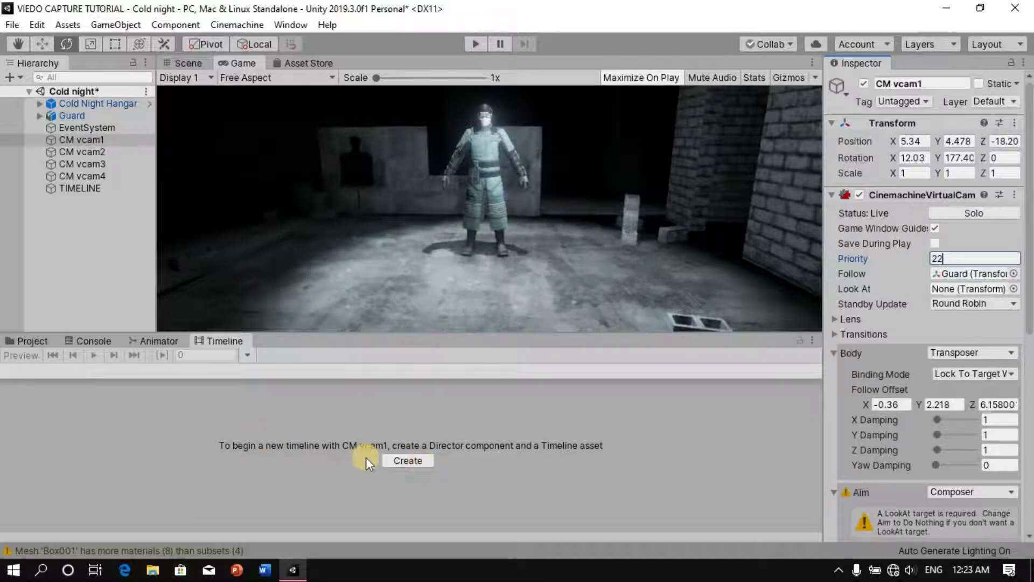
Step: Create a timeline for CM vcam1 and save the asset as Cutscene1Timeline
click(408, 461)
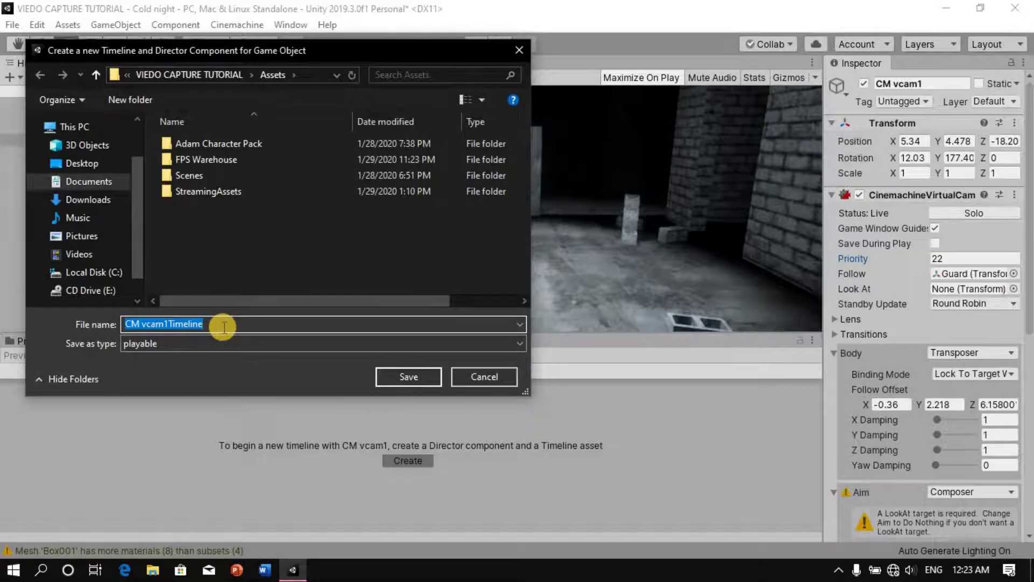
key(Home)
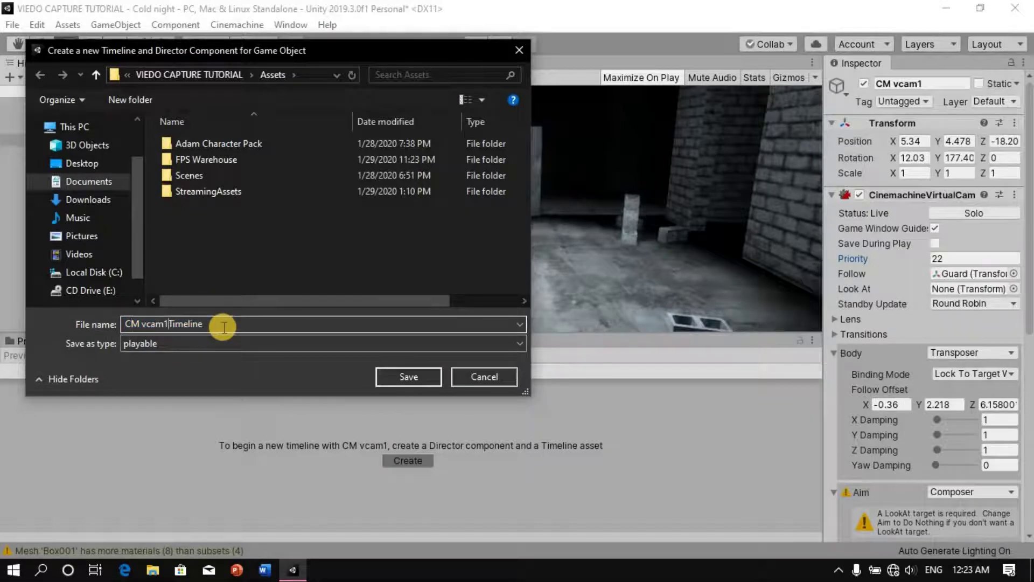
key(BackSpace)
key(BackSpace)
key(BackSpace)
key(BackSpace)
key(BackSpace)
key(BackSpace)
key(BackSpace)
text(Cu)
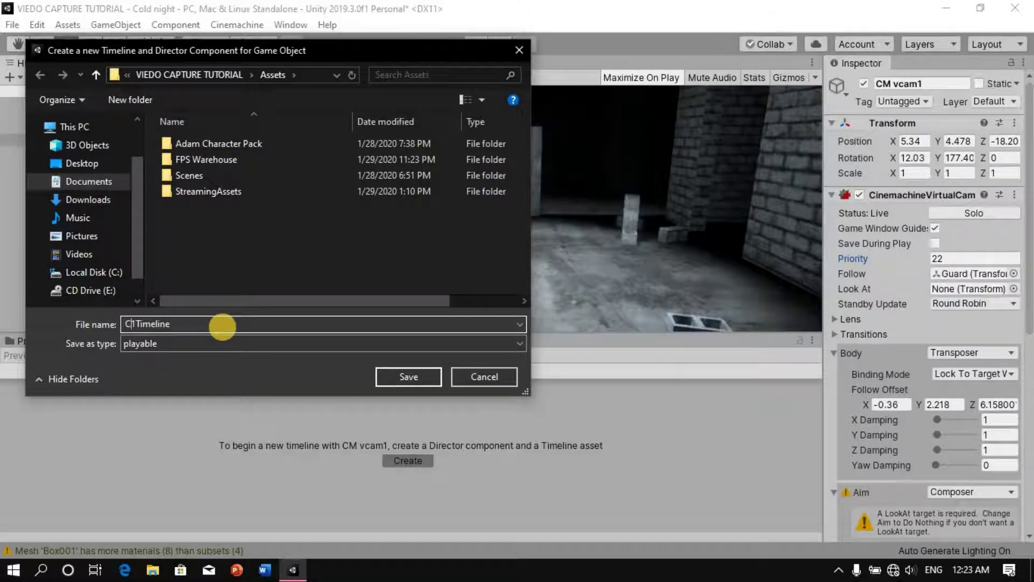
text(s)
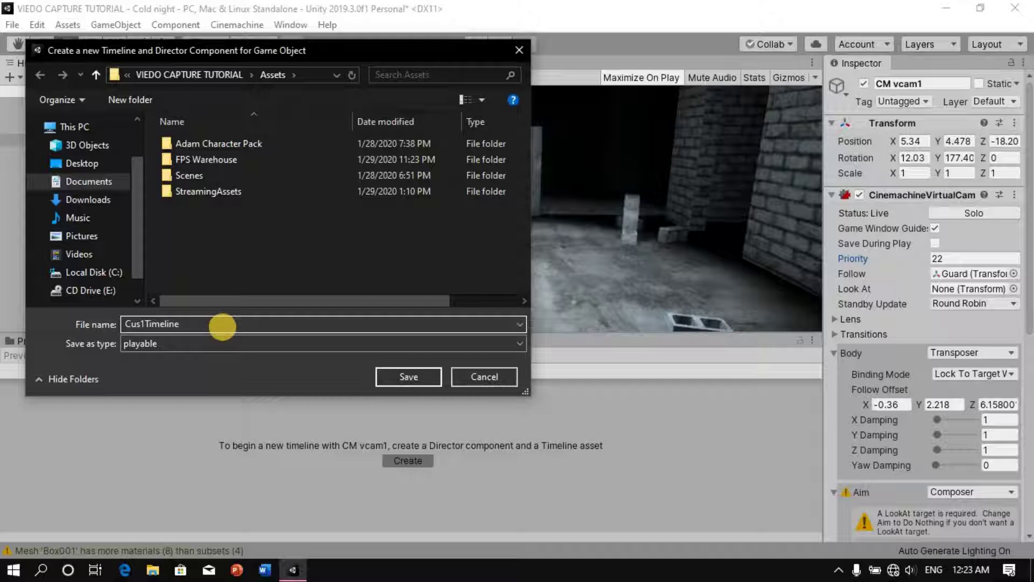
key(BackSpace)
text(tscene)
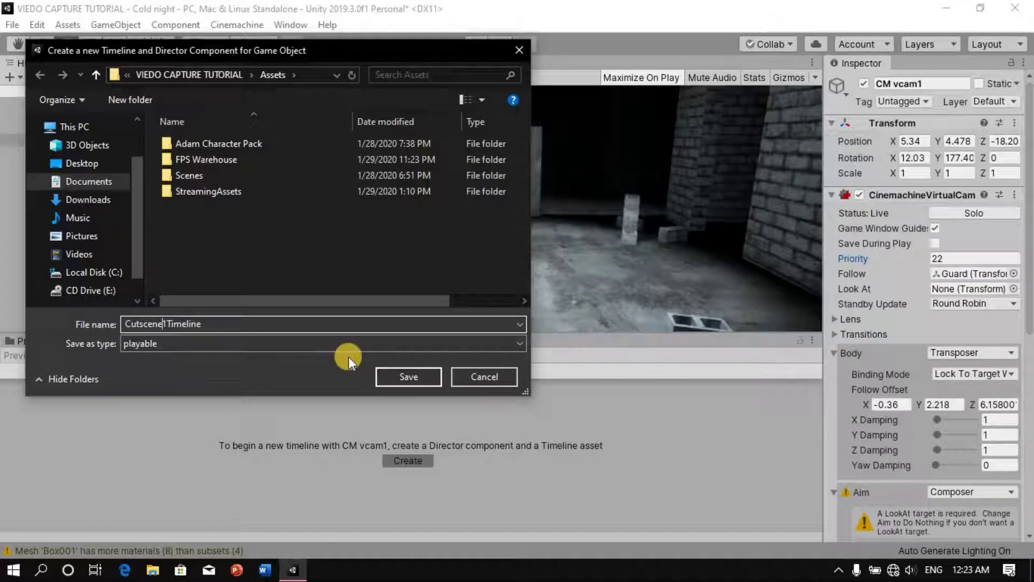
click(403, 378)
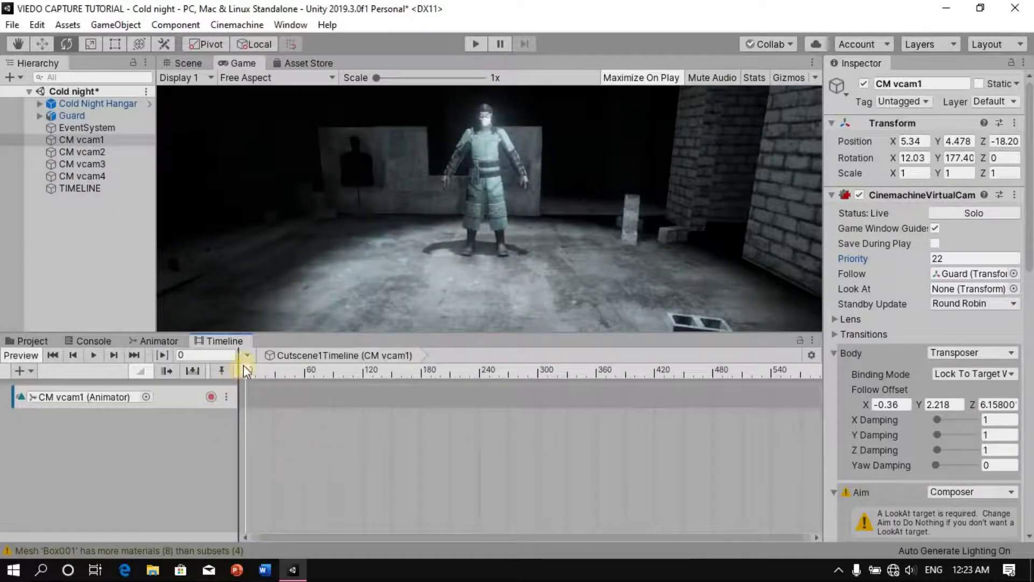
Step: Delete the CM vcam1 track from the timeline
click(186, 403)
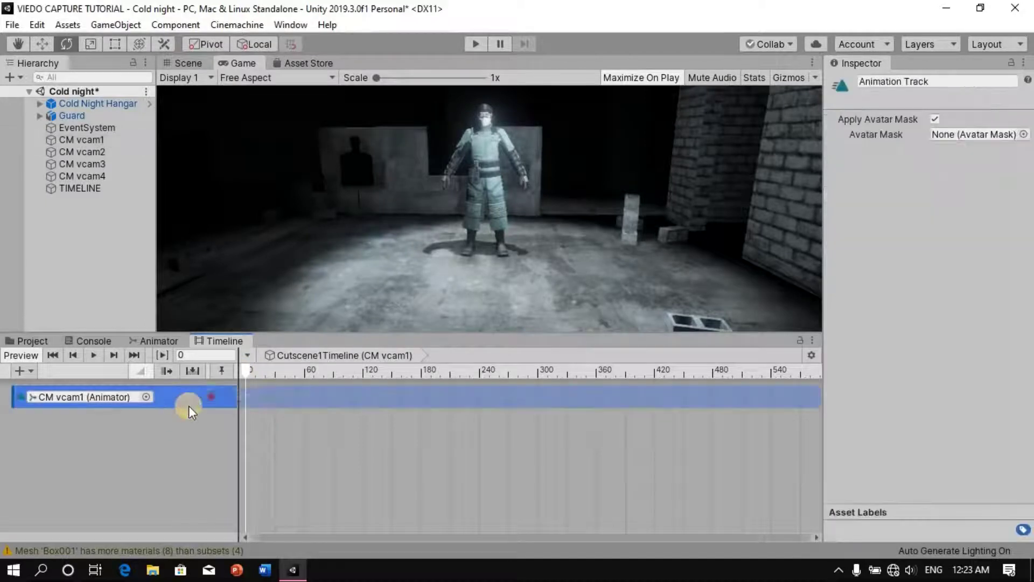
right_click(188, 406)
click(246, 253)
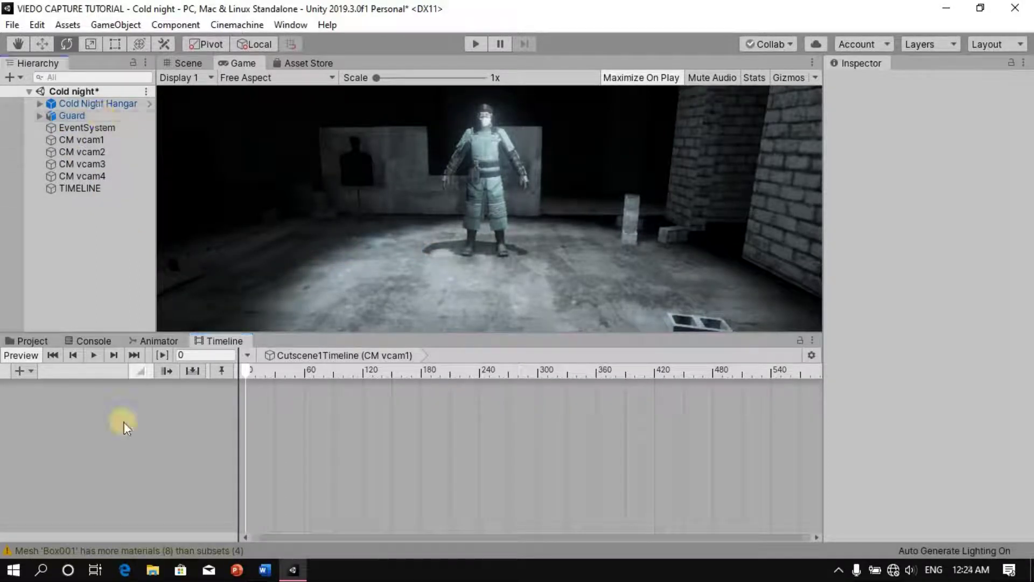
Step: Add an Animation track and bind the Guard object to it
right_click(113, 431)
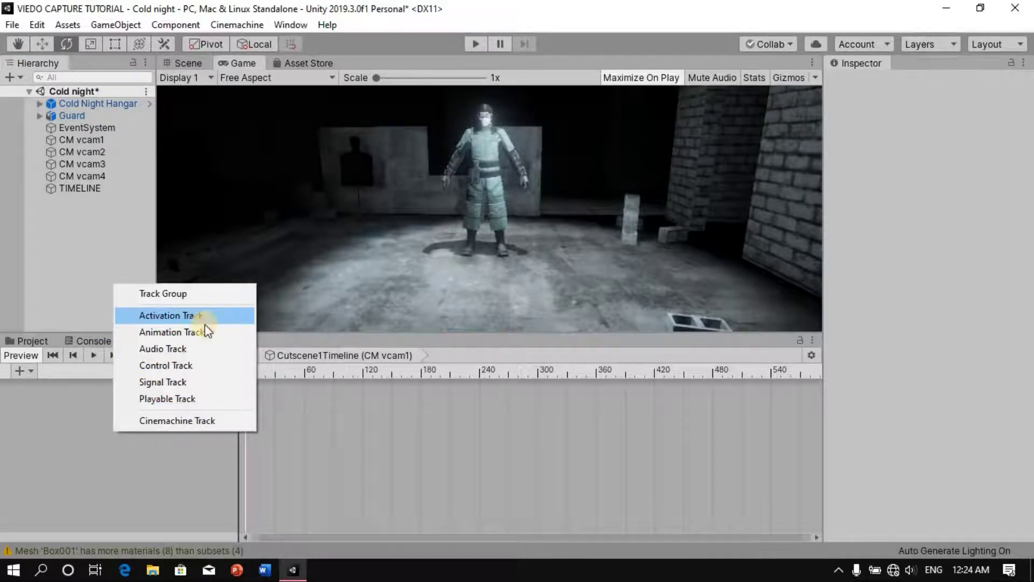
click(185, 332)
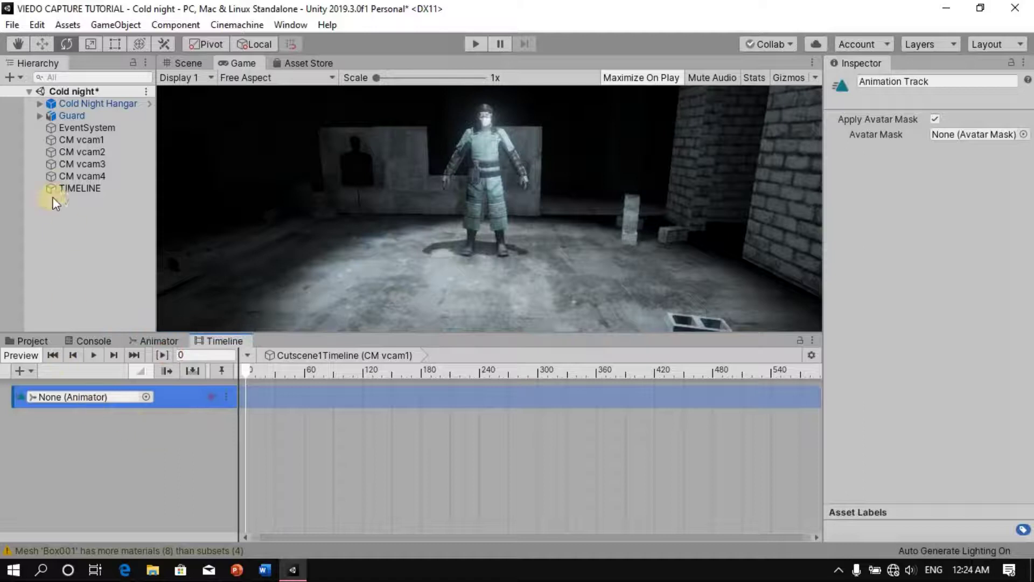
drag(63, 117, 98, 398)
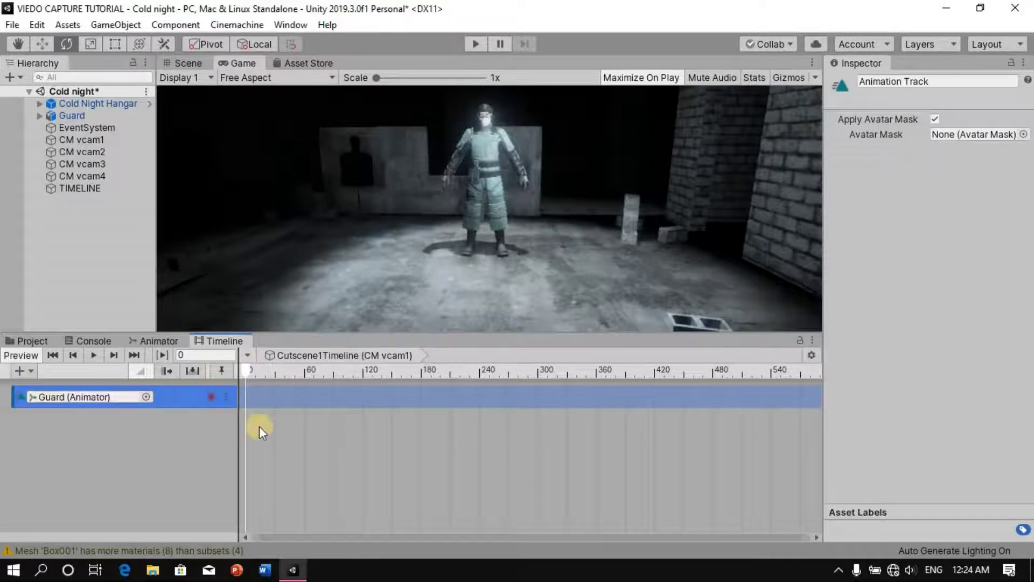
right_click(300, 395)
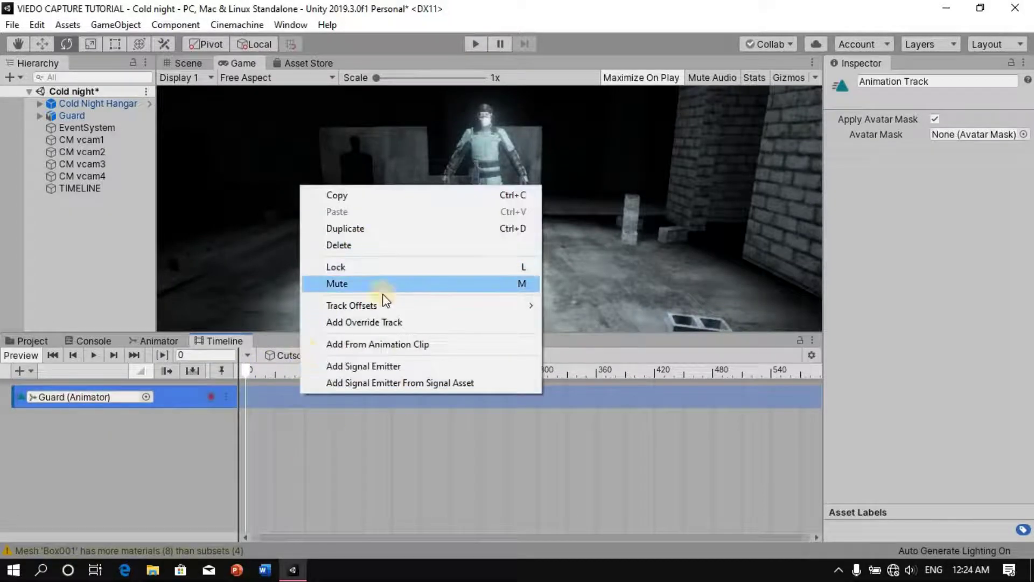
Step: Add the Adam_Walk clip to the Guard track and offset its position to X 4.92, Y 2.06
click(393, 350)
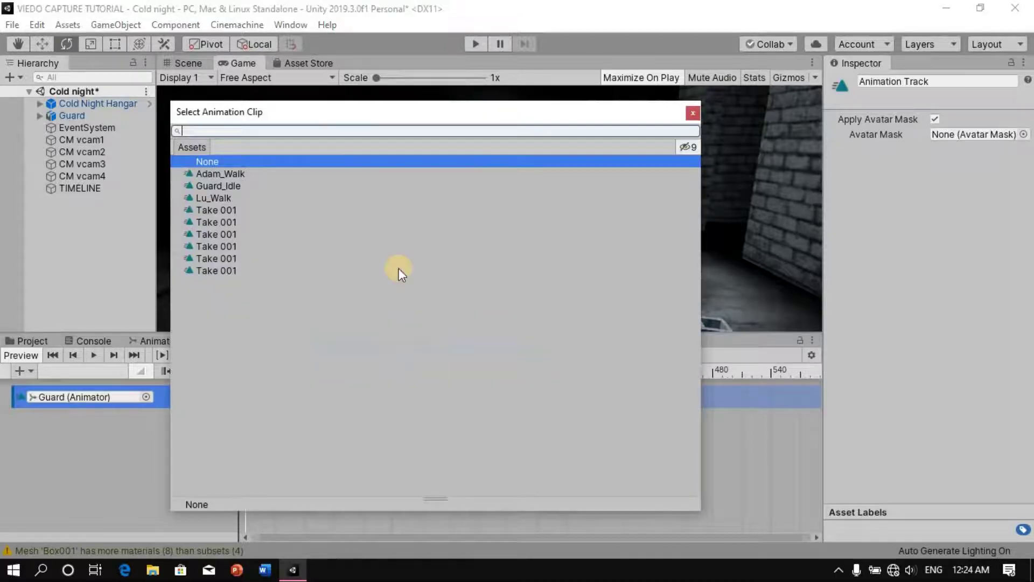
double_click(225, 173)
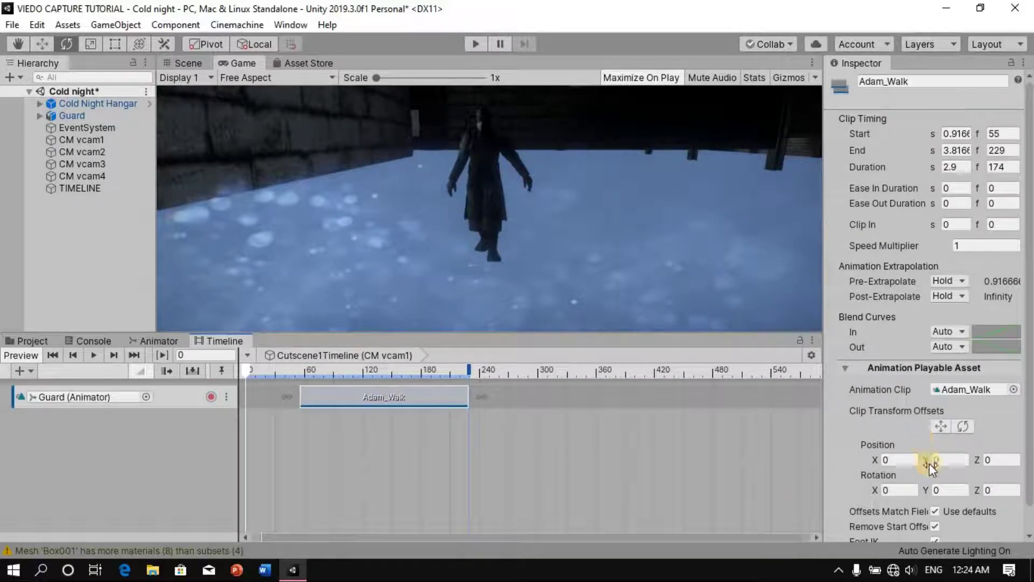
drag(926, 462, 393, 548)
Step: Set the Adam_Walk clip's position offsets to X 6.14, Y 2.1, Z -24.21
drag(912, 457, 930, 471)
text(.1)
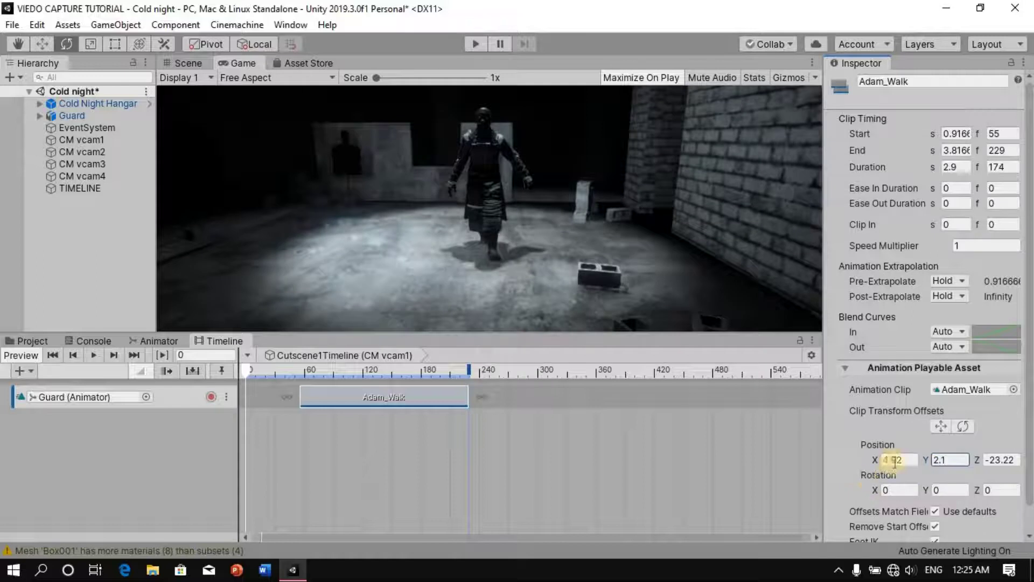
click(877, 459)
drag(878, 459, 900, 459)
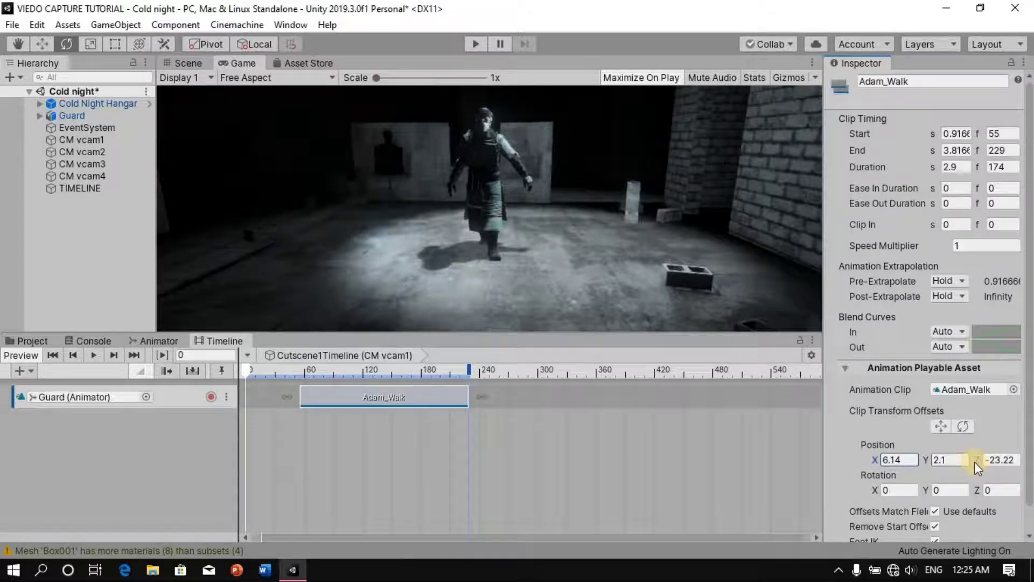
mouse_move(976, 461)
mouse_down()
mouse_move(978, 473)
mouse_move(969, 470)
mouse_up()
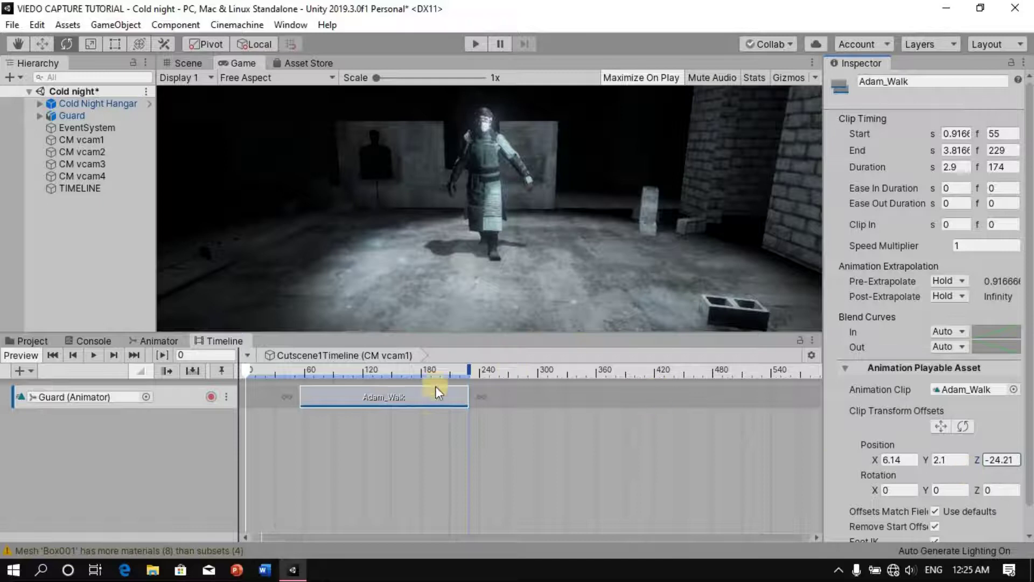
Step: Move Adam_Walk to start at frame 0, stretch it to 780 frames, and drag FirstPersonCamera onto the timeline
click(384, 398)
drag(383, 398, 274, 407)
drag(416, 397, 1004, 387)
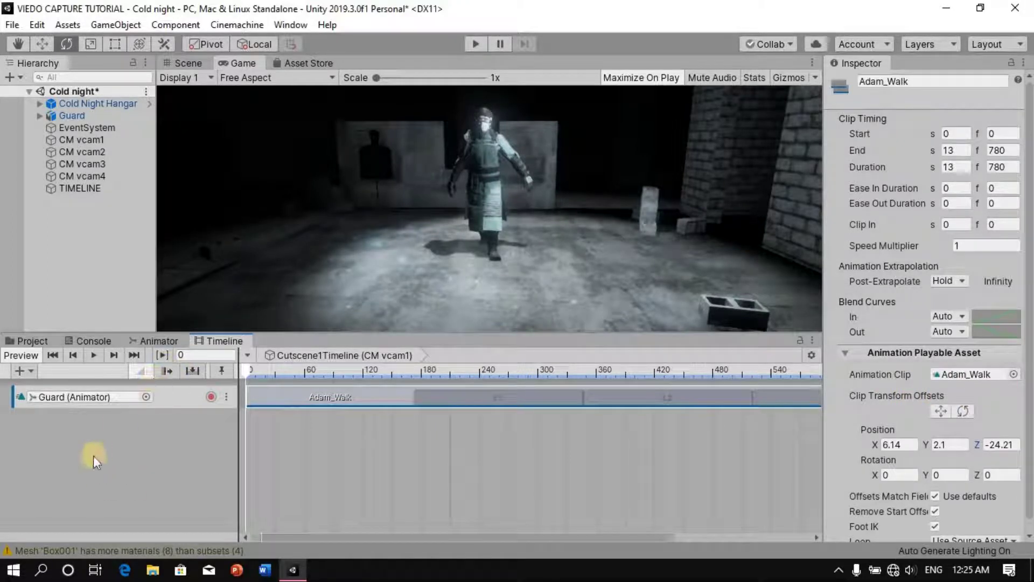
click(39, 103)
drag(106, 119, 107, 429)
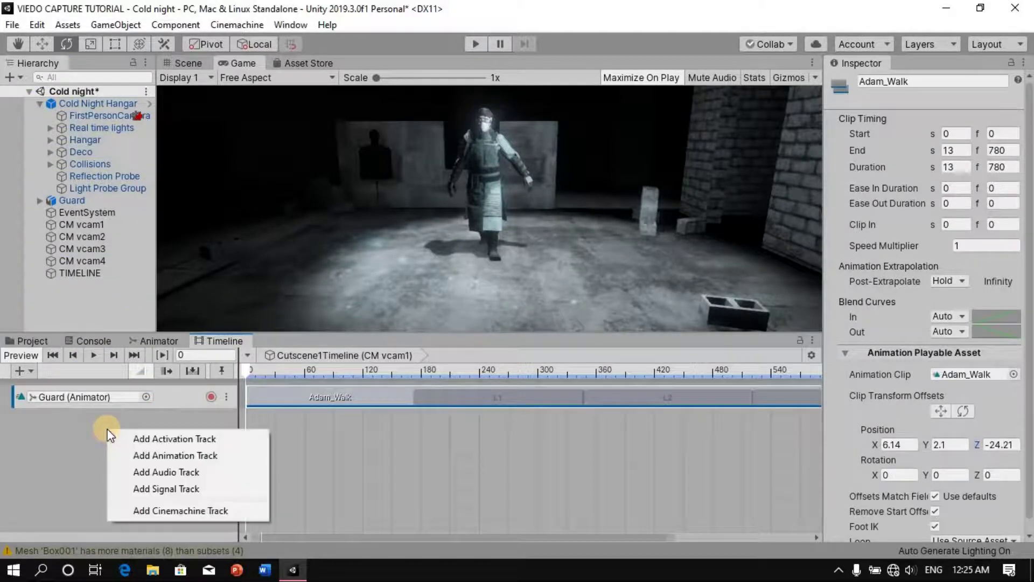
Step: Create a FirstPersonCamera Cinemachine track with a CM vcam1 shot spanning frames 0 to 300
click(167, 513)
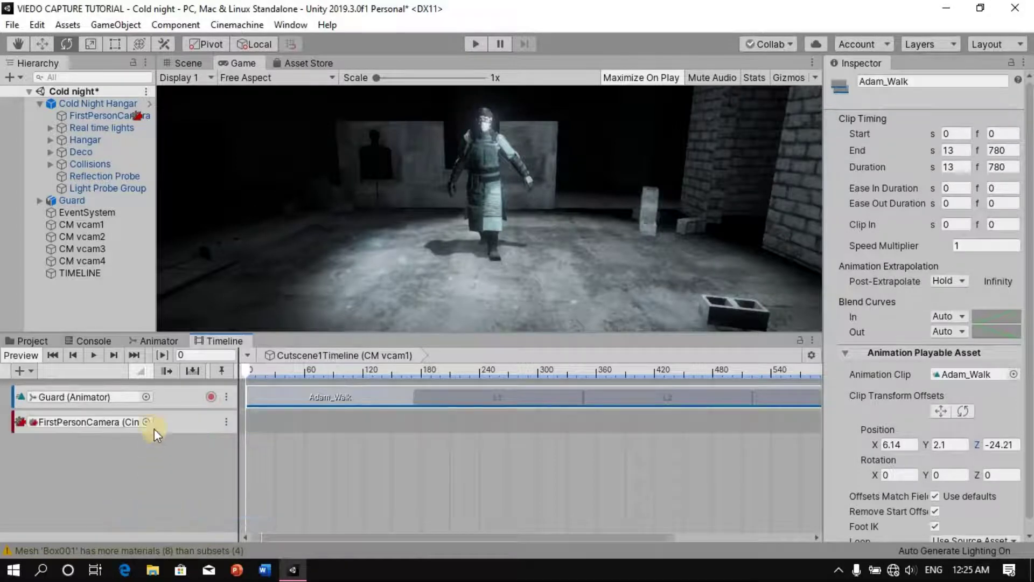
right_click(267, 428)
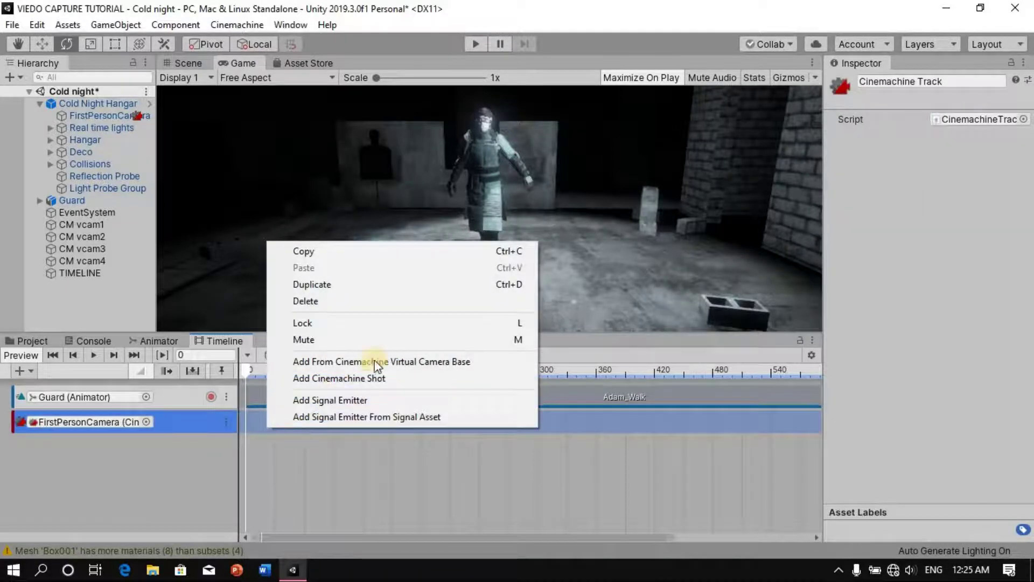
click(331, 383)
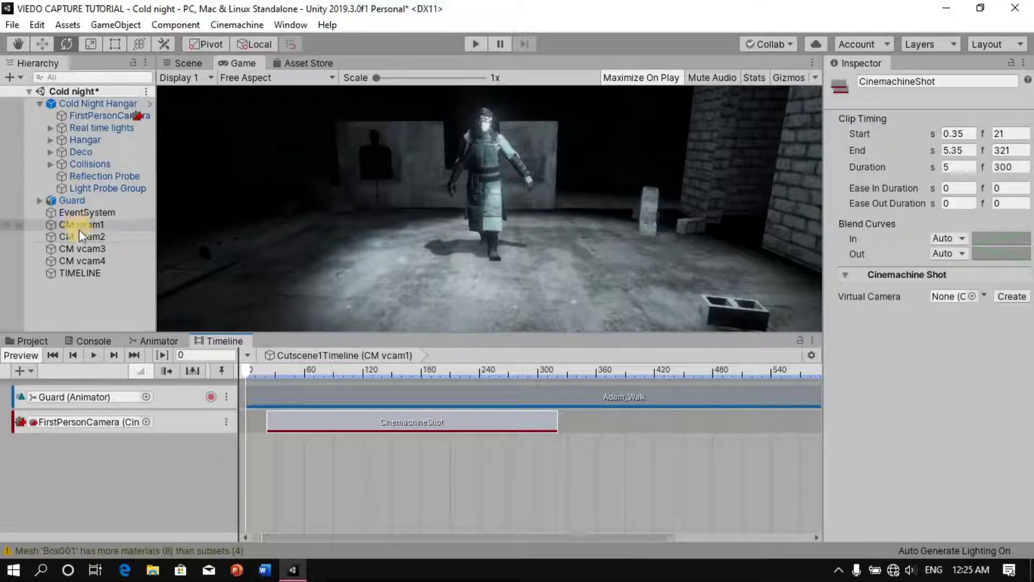
drag(81, 226, 958, 297)
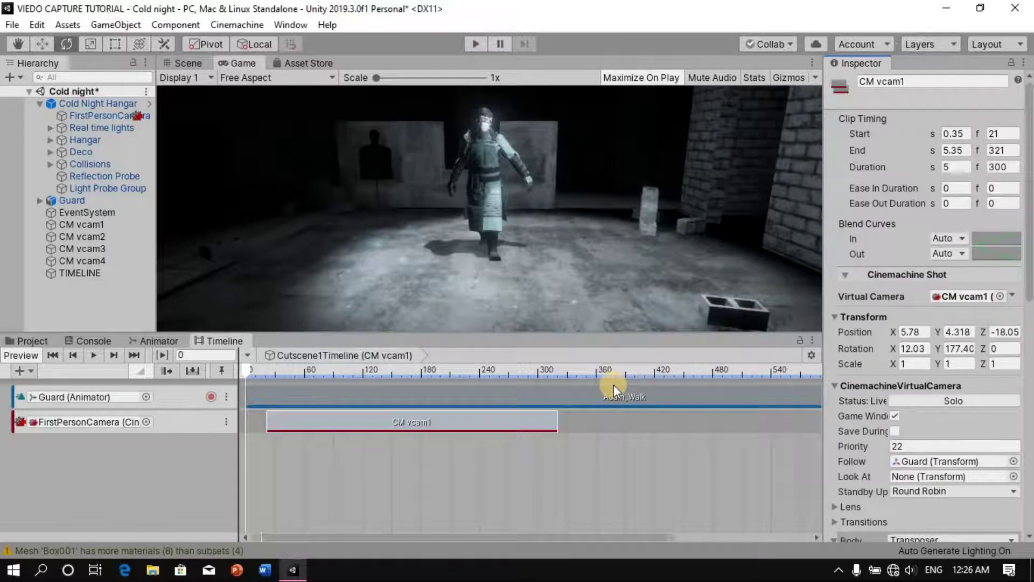
drag(325, 425, 278, 422)
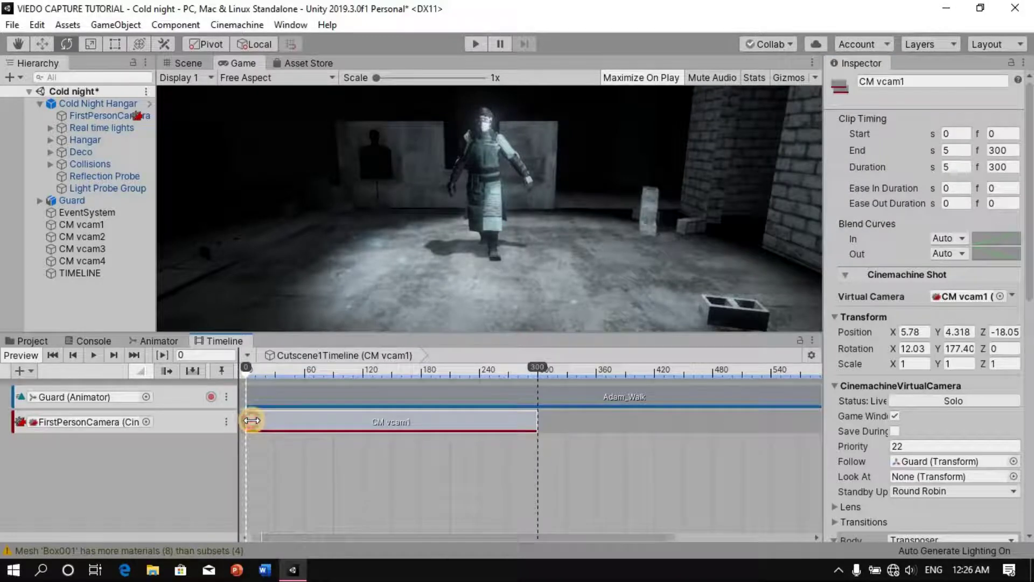
Step: Add a second Cinemachine shot right after CM vcam1 and assign CM vcam2 to it
right_click(567, 422)
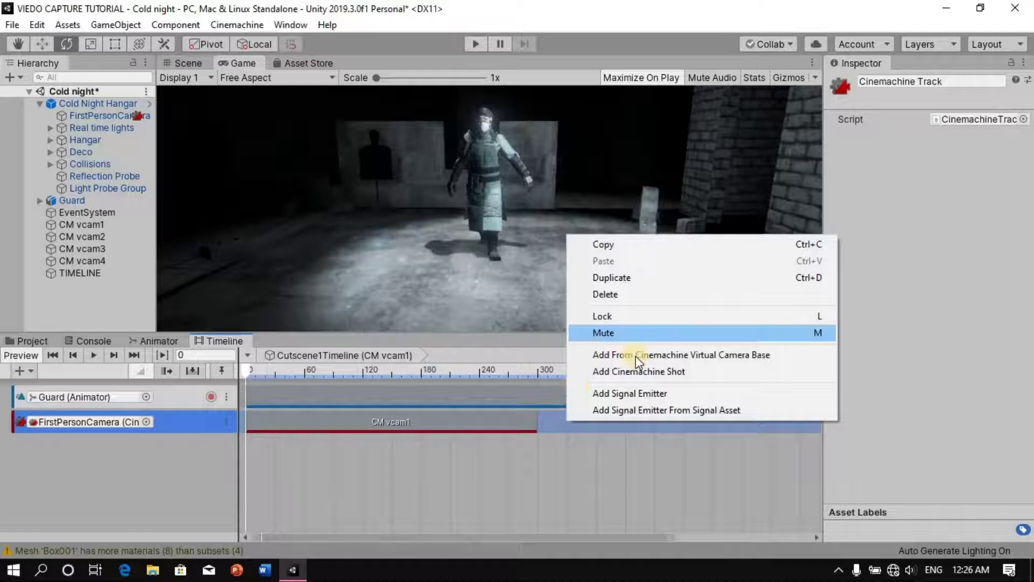
click(638, 377)
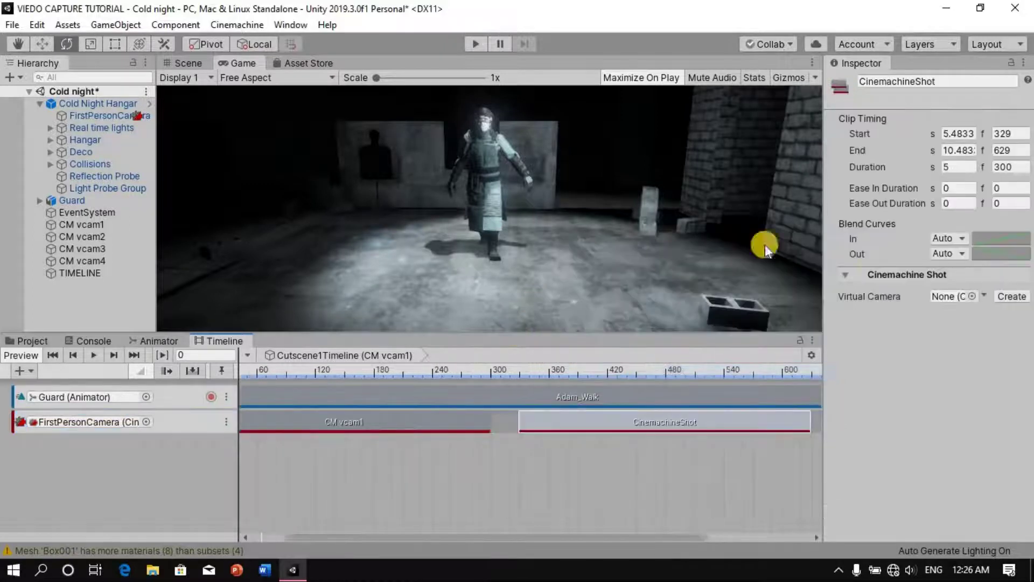
drag(532, 418, 525, 418)
drag(112, 237, 959, 296)
Step: Add a CM vcam3 shot after CM vcam2 and extend Adam_Walk to end at frame 900
scroll(1030, 272, down, 5)
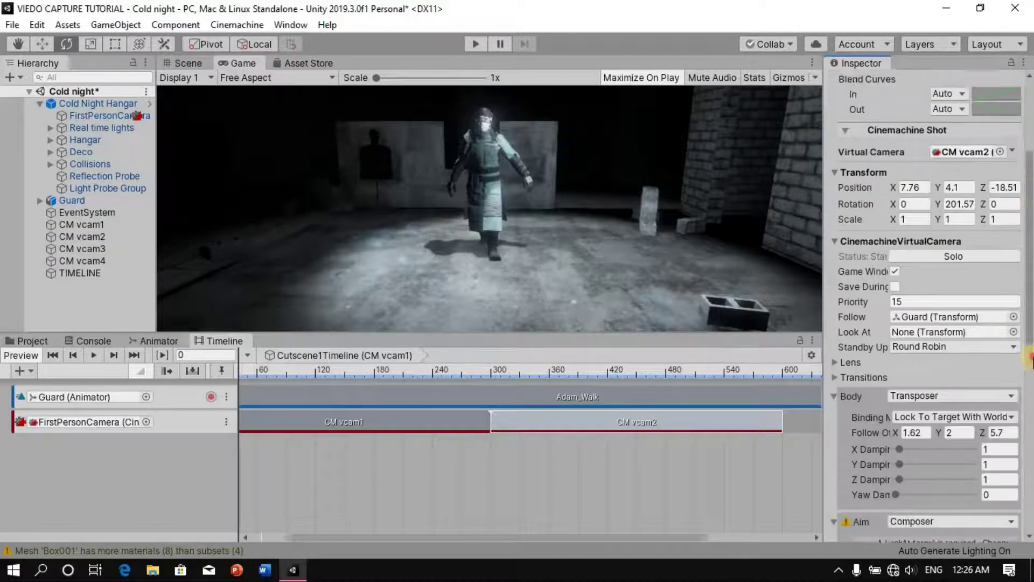
scroll(525, 486, down, 3)
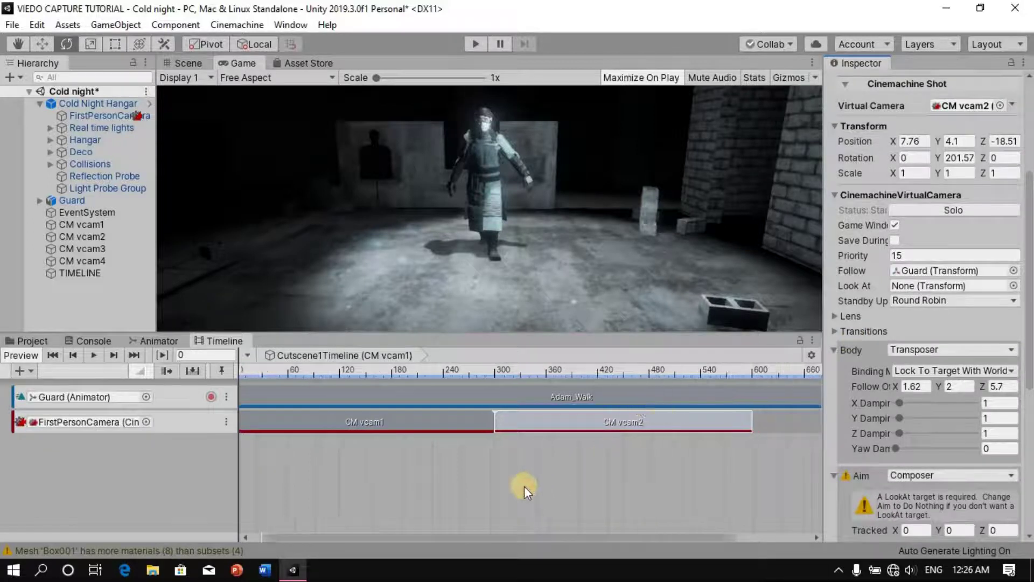
right_click(734, 422)
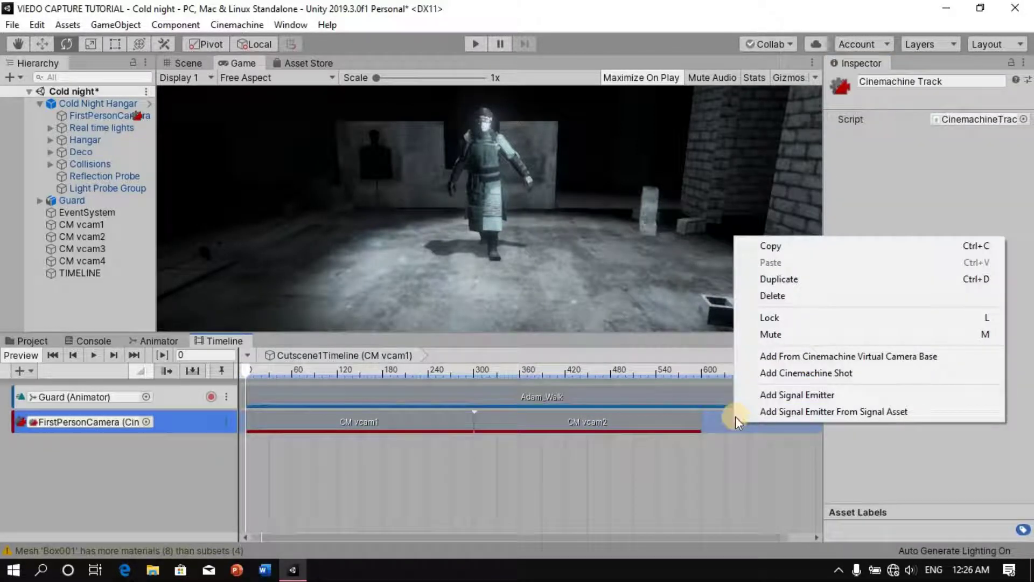
click(792, 374)
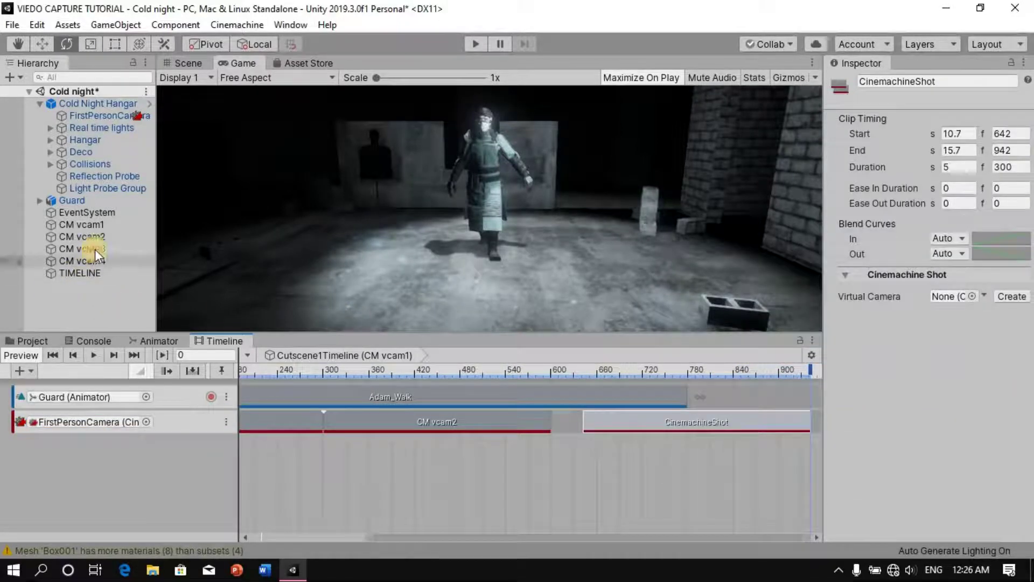
drag(94, 248, 954, 297)
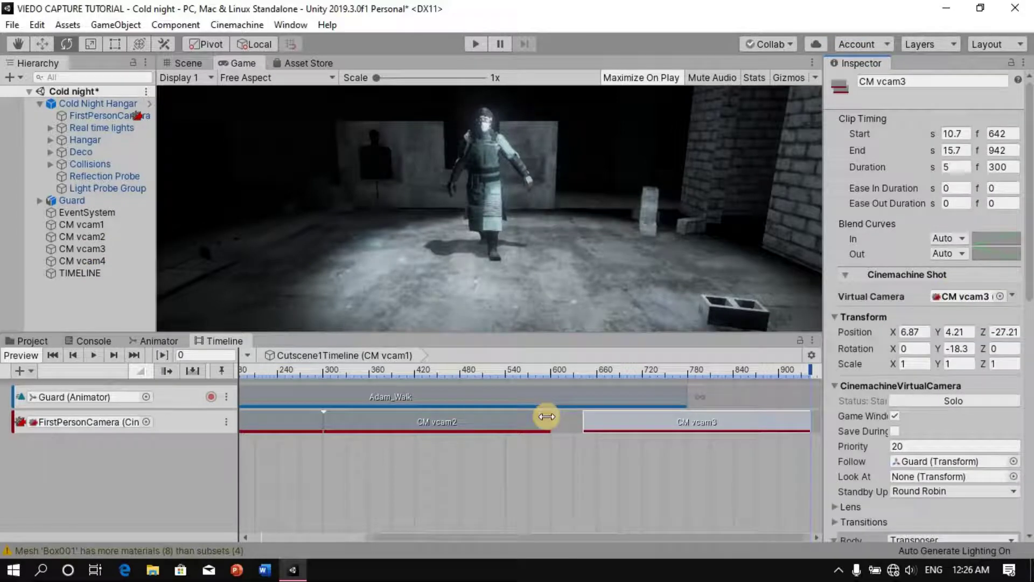
drag(609, 419, 580, 421)
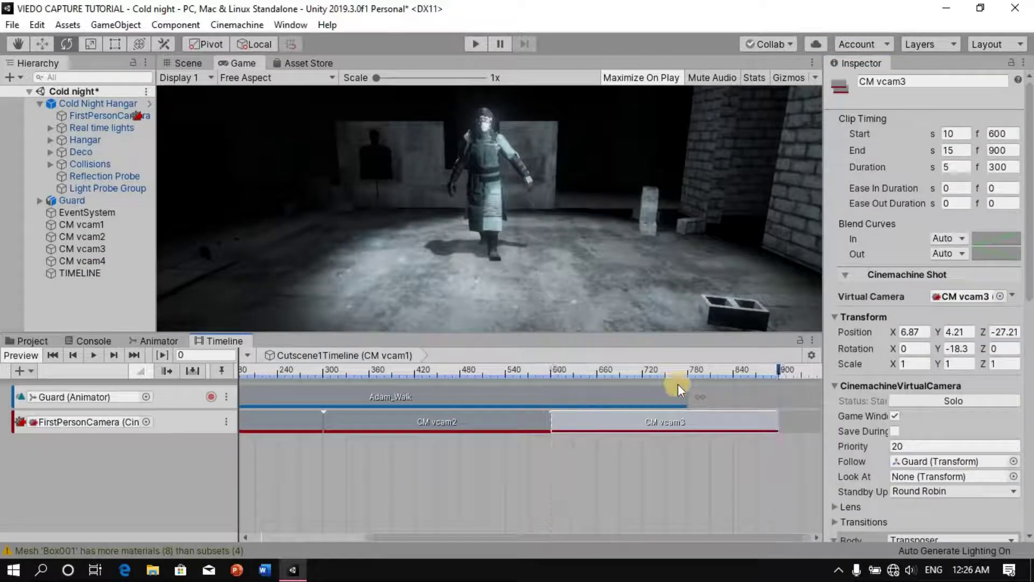
click(685, 395)
drag(687, 396, 778, 396)
Step: Scrub the playhead from frame 213 back toward the start to preview the walk and camera shots
click(259, 369)
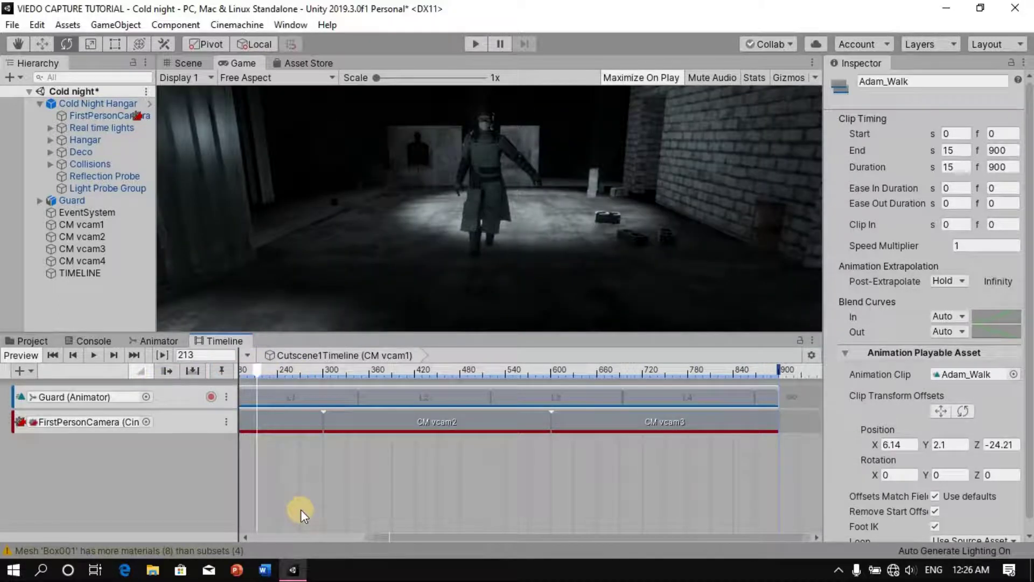
drag(322, 535, 241, 544)
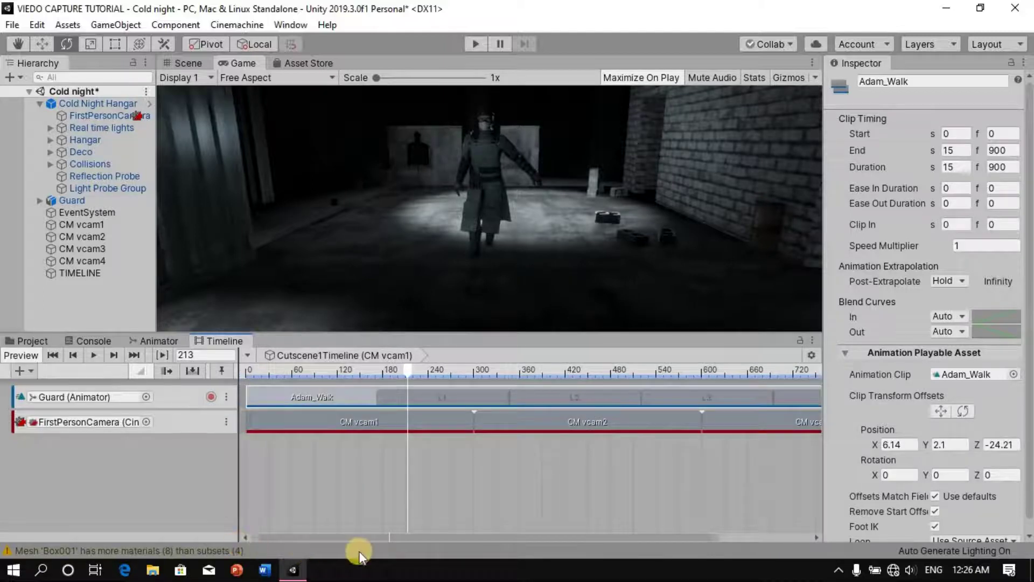
drag(254, 374, 538, 470)
scroll(538, 470, down, 3)
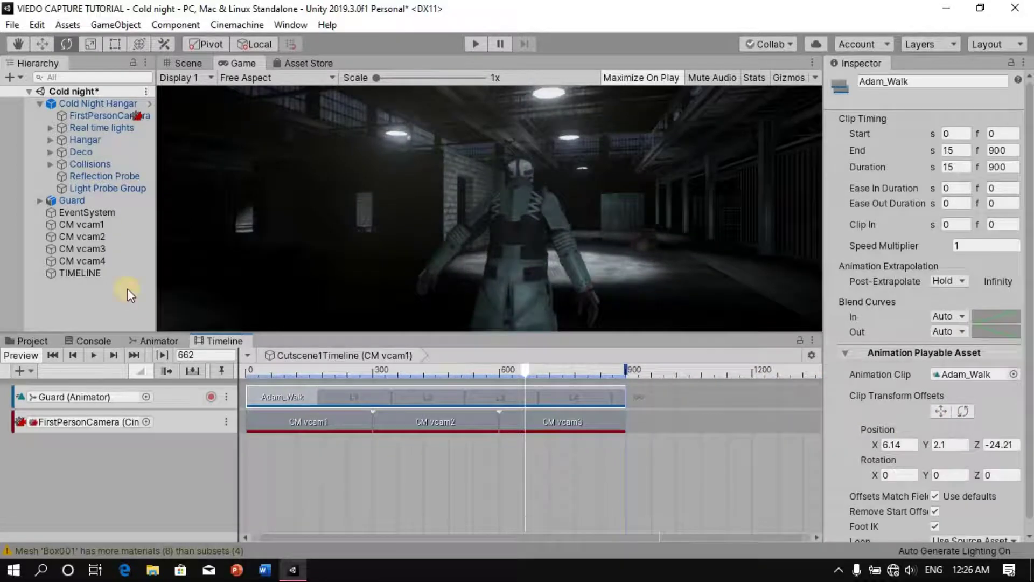
Step: Add a CM vcam4 shot spanning frames 900–1200 and extend Adam_Walk to end at frame 1200
click(645, 420)
right_click(645, 419)
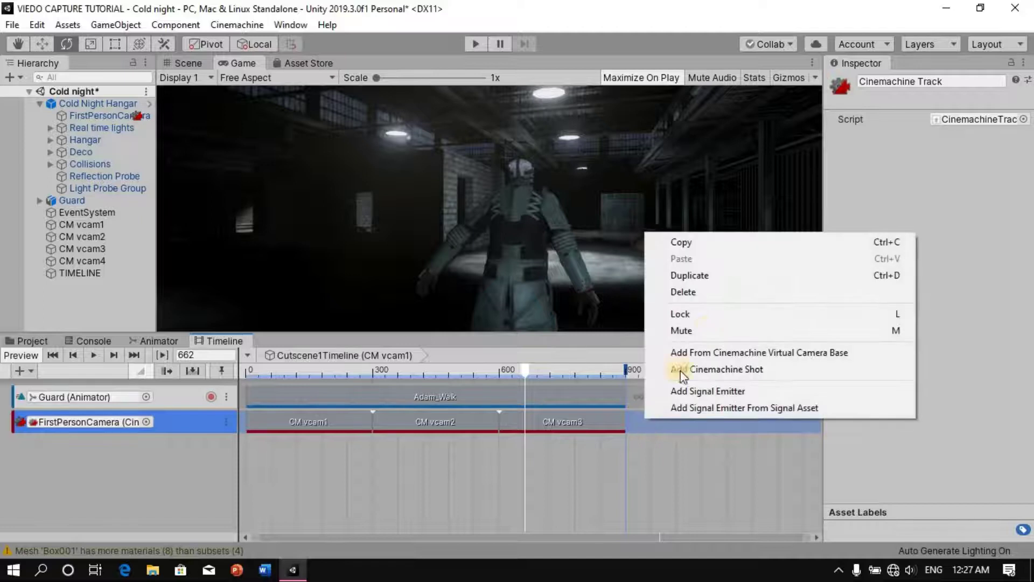
click(714, 370)
drag(712, 425, 686, 426)
drag(97, 259, 955, 298)
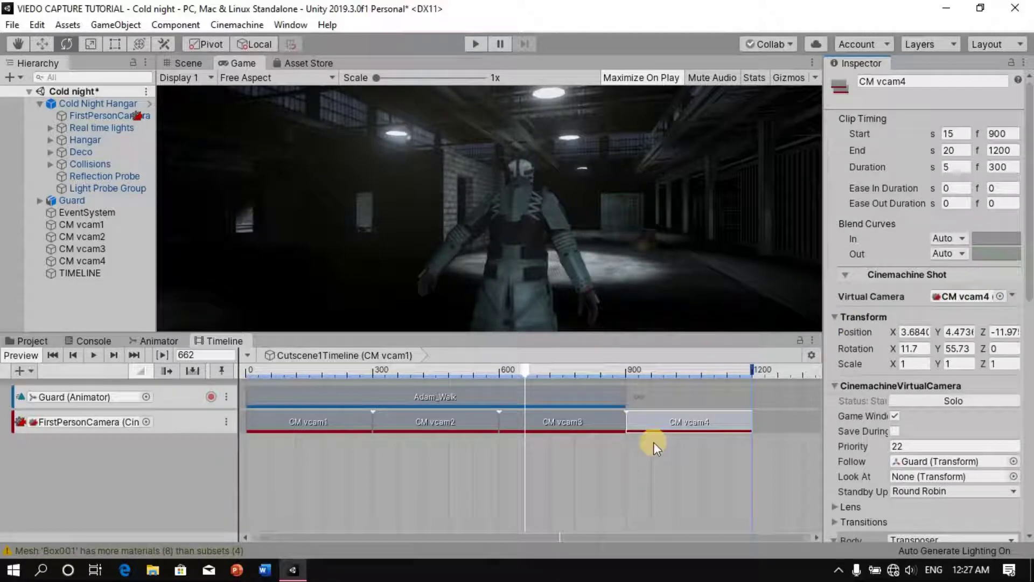
click(621, 397)
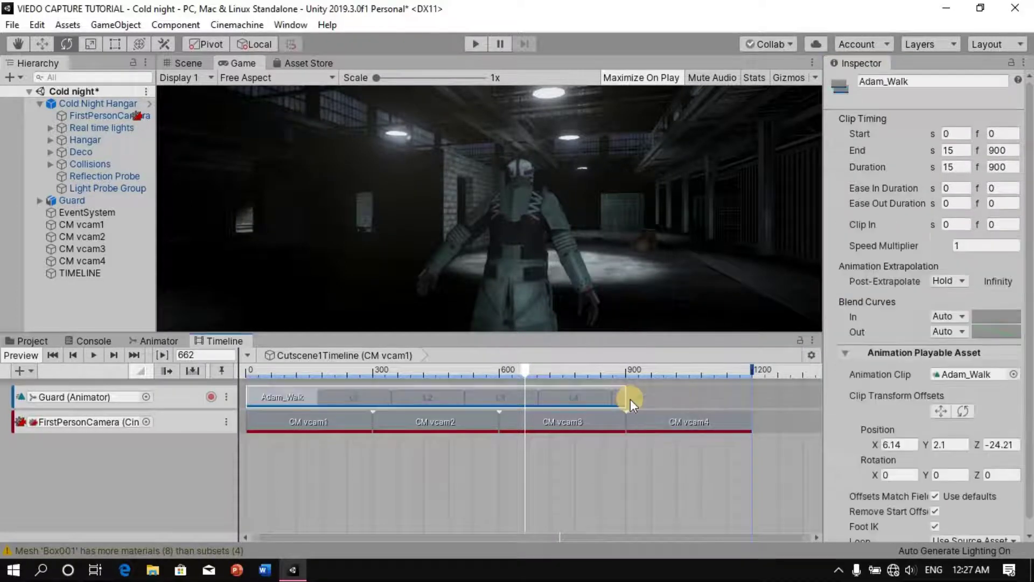
drag(652, 396, 749, 398)
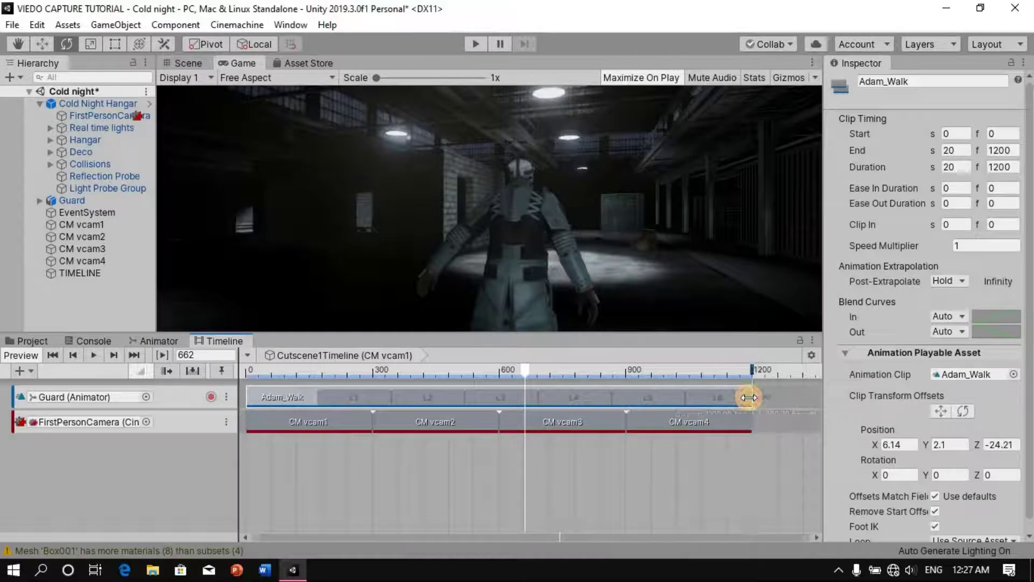